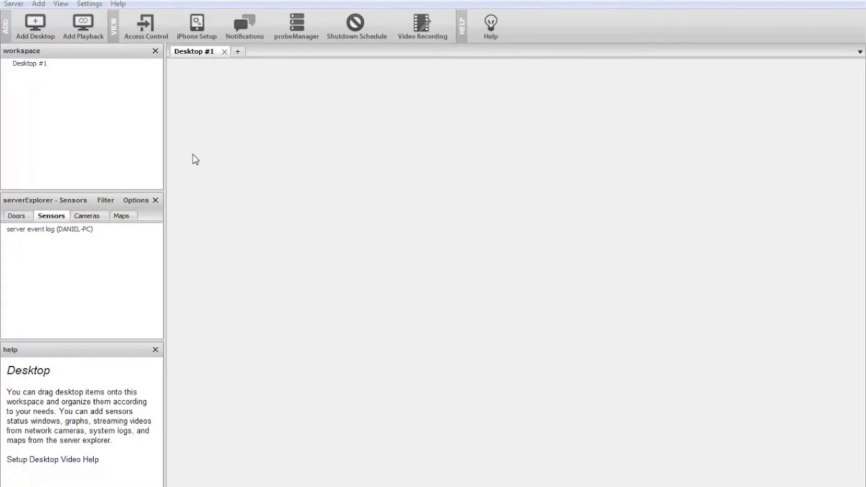
- Add a new AKCP device with the IP address 10.1.5.254 and enter its SNMP write community
{"action": "left_click", "coordinate": [38, 5]}
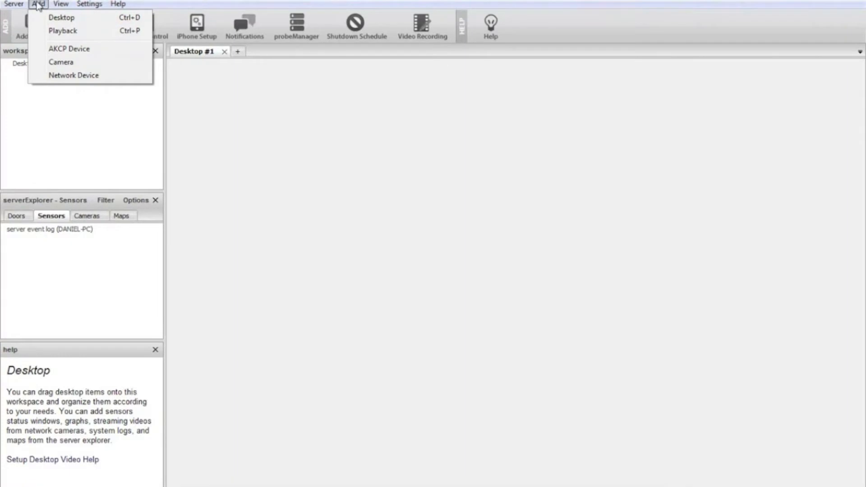
{"action": "left_click", "coordinate": [56, 48]}
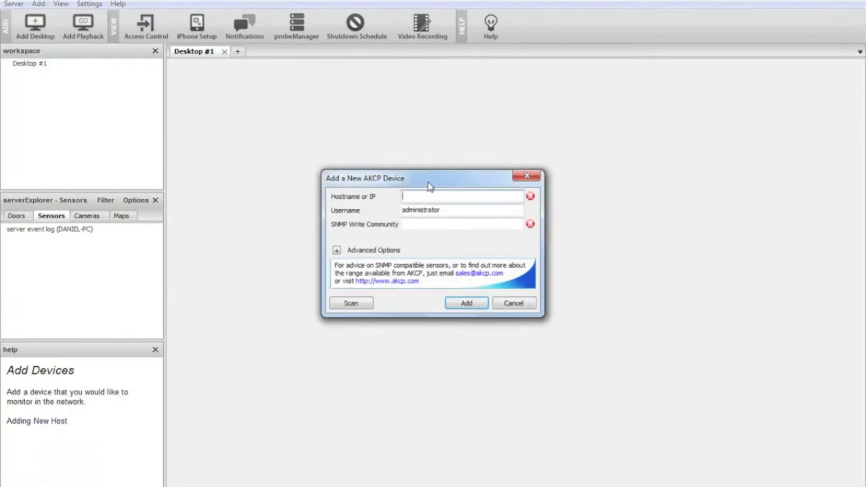
{"action": "left_click_drag", "start_coordinate": [428, 185], "coordinate": [417, 174]}
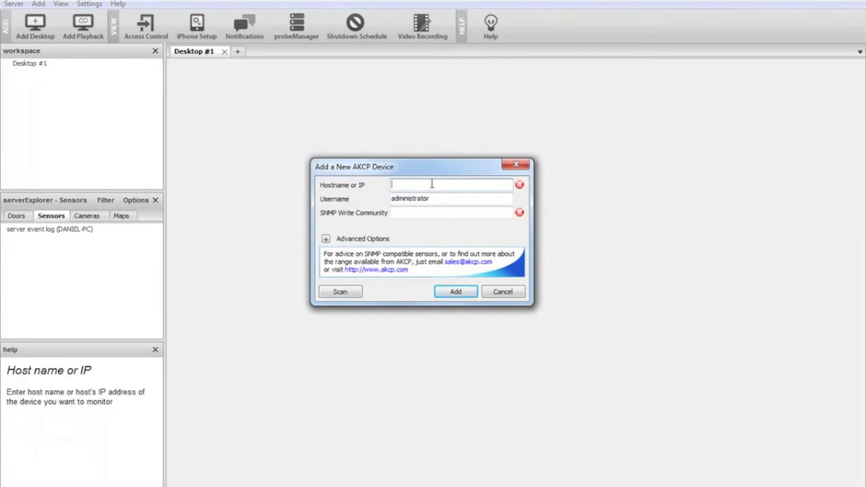
{"action": "type", "text": "10.1.5.254"}
{"action": "left_click", "coordinate": [435, 213]}
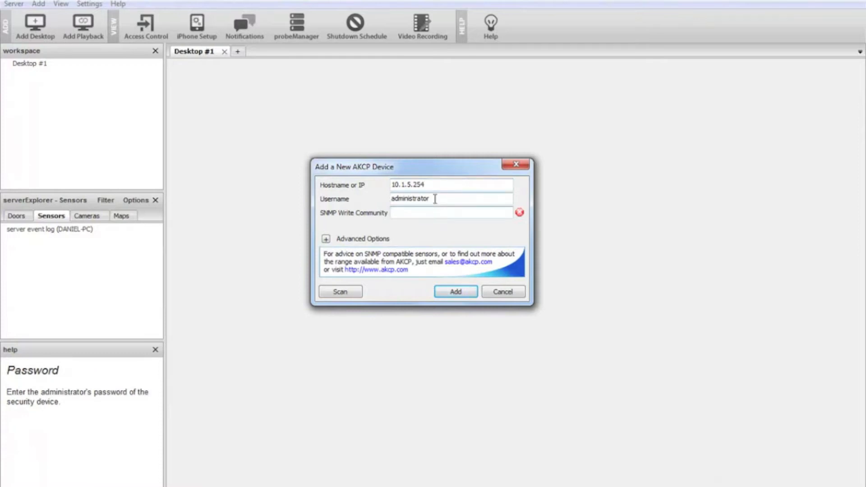
{"action": "type", "text": "public"}
{"action": "left_click", "coordinate": [456, 293]}
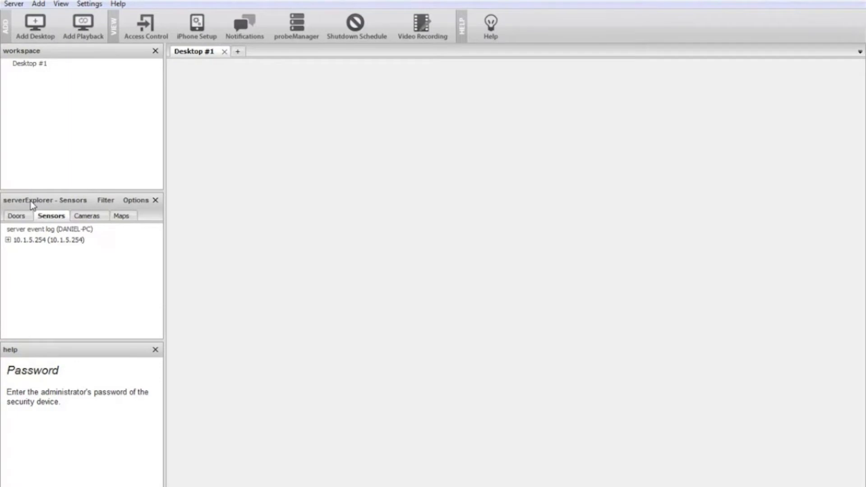
- Check how the newly added host is listed under sensors, cameras and doors in the server explorer
{"action": "left_click", "coordinate": [28, 242]}
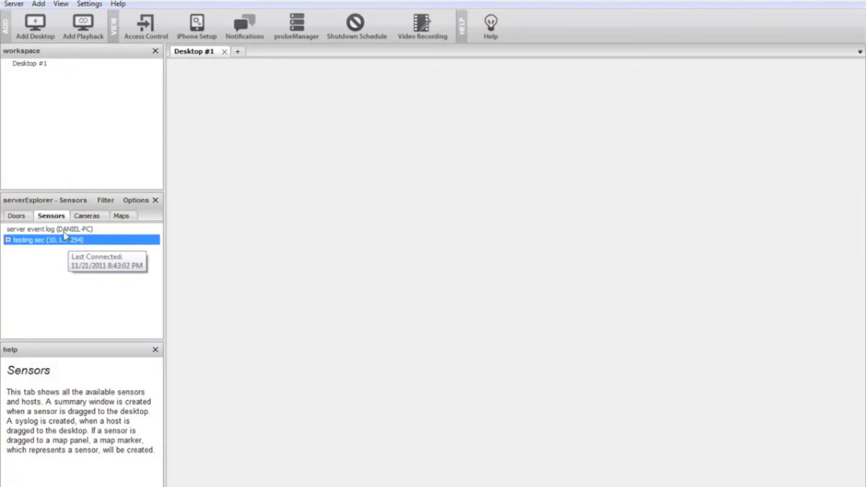
{"action": "left_click", "coordinate": [49, 217]}
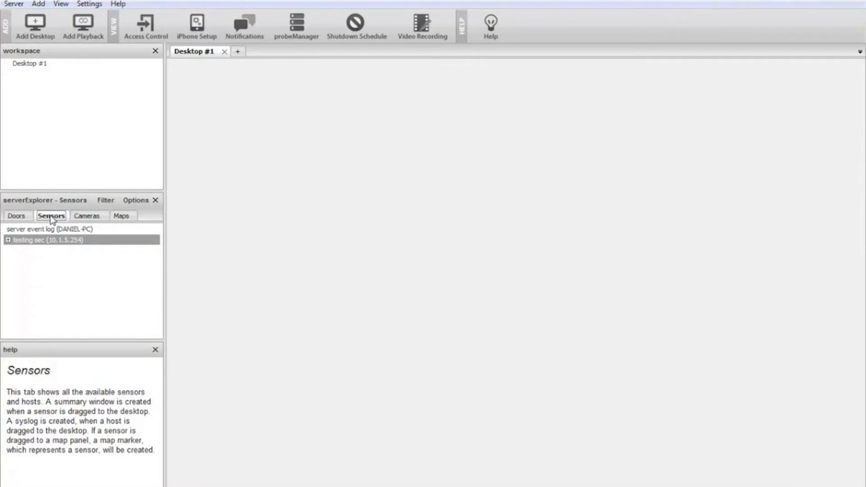
{"action": "mouse_move", "coordinate": [35, 245]}
{"action": "left_click", "coordinate": [87, 218]}
{"action": "left_click", "coordinate": [39, 230]}
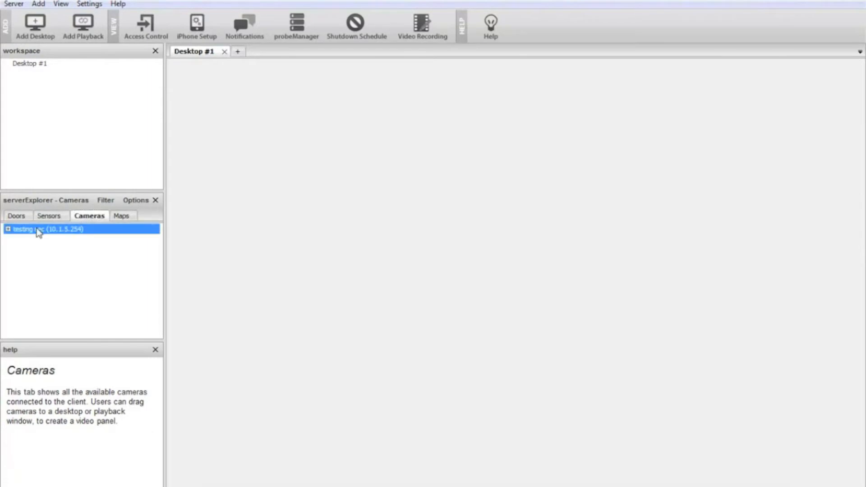
{"action": "left_click", "coordinate": [16, 218]}
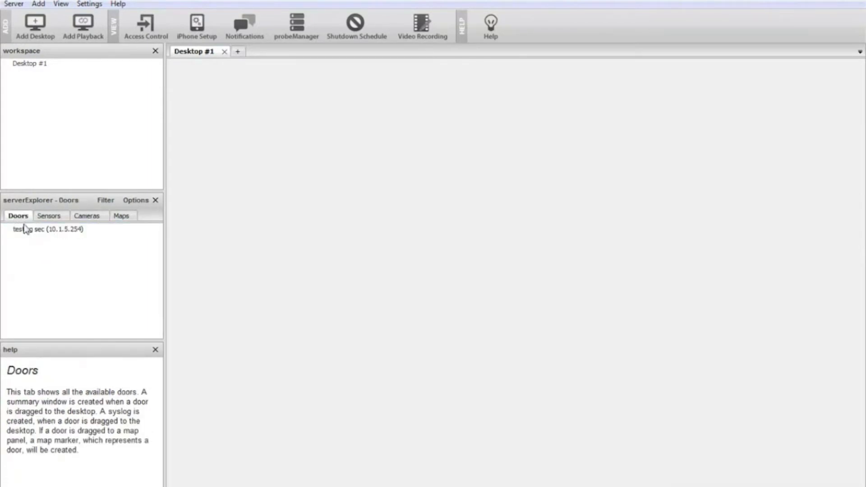
{"action": "left_click", "coordinate": [64, 229]}
- Expand the testing sec host and its Main Module in the sensors list to show the connected sensors
{"action": "left_click", "coordinate": [51, 216]}
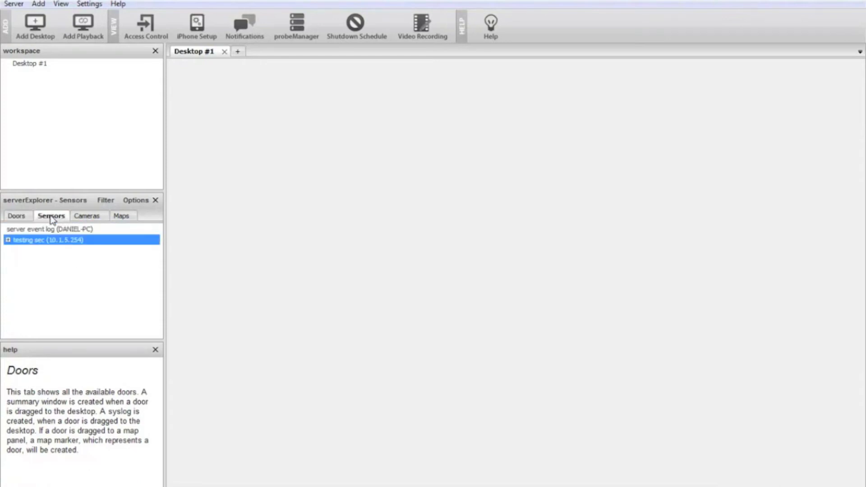
{"action": "left_click", "coordinate": [8, 241]}
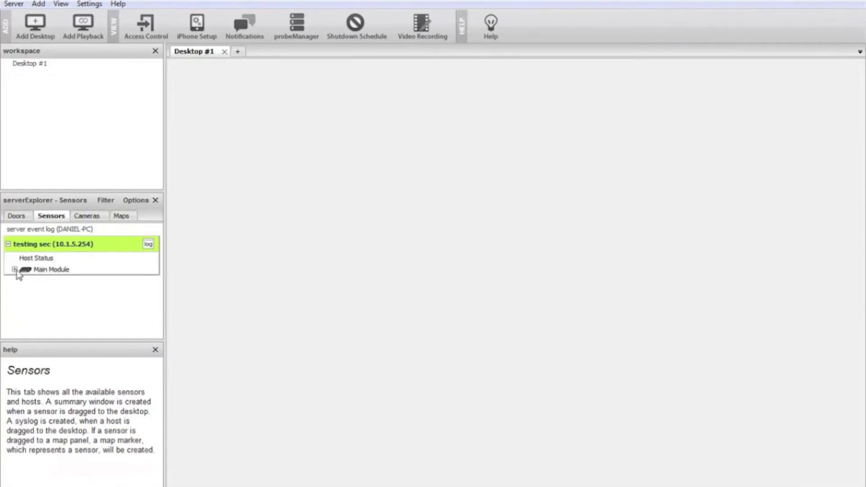
{"action": "left_click", "coordinate": [15, 270]}
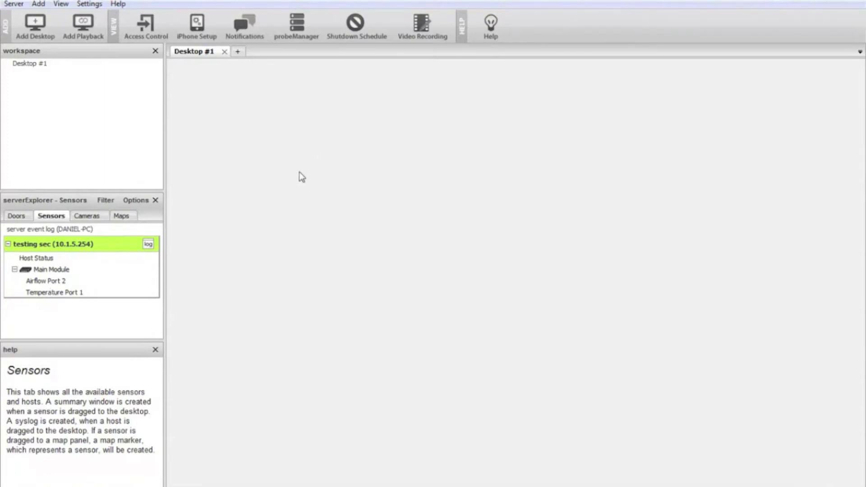
- Rename the Desktop #1 workspace as Sensors
{"action": "left_click", "coordinate": [23, 64]}
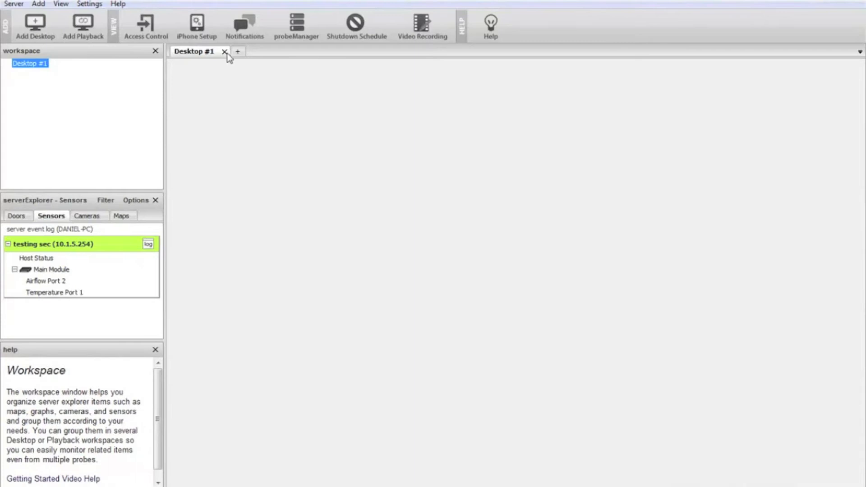
{"action": "right_click", "coordinate": [30, 66]}
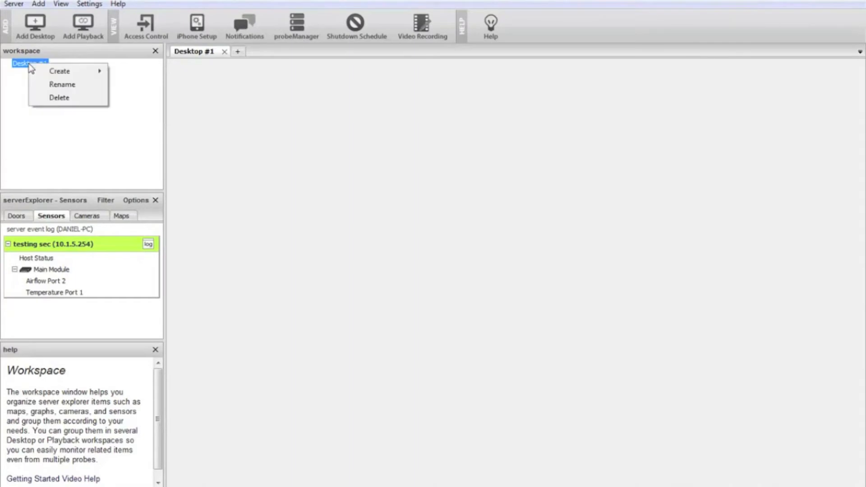
{"action": "left_click", "coordinate": [61, 85]}
{"action": "type", "text": "S"}
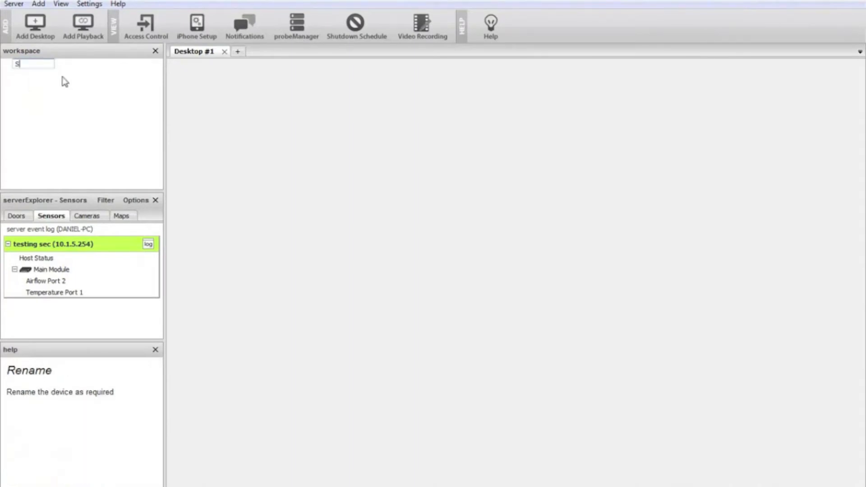
{"action": "type", "text": "ensors"}
{"action": "key", "text": "Return"}
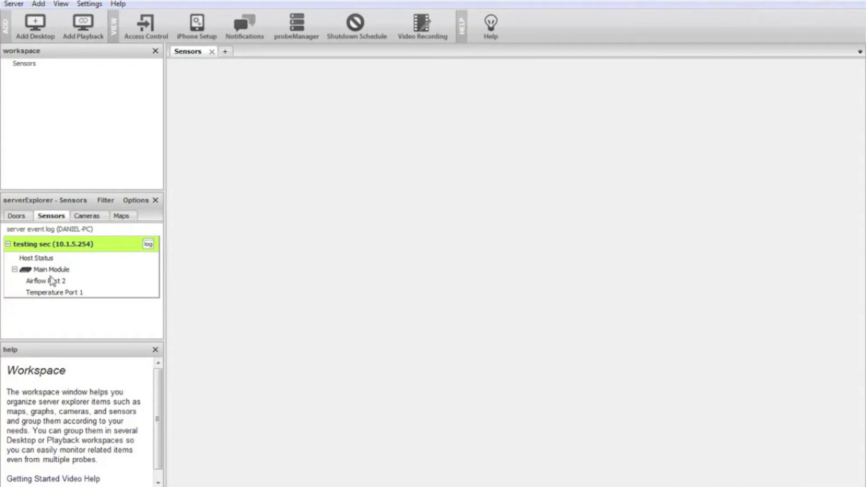
- Place the Temperature Port 1 sensor on the empty Sensors desktop as a status summary window
{"action": "left_click", "coordinate": [51, 294]}
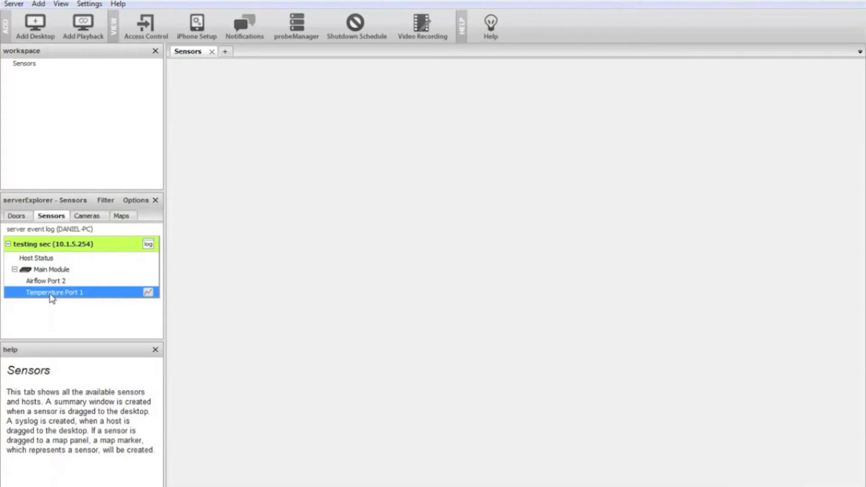
{"action": "left_click_drag", "start_coordinate": [47, 292], "coordinate": [193, 84]}
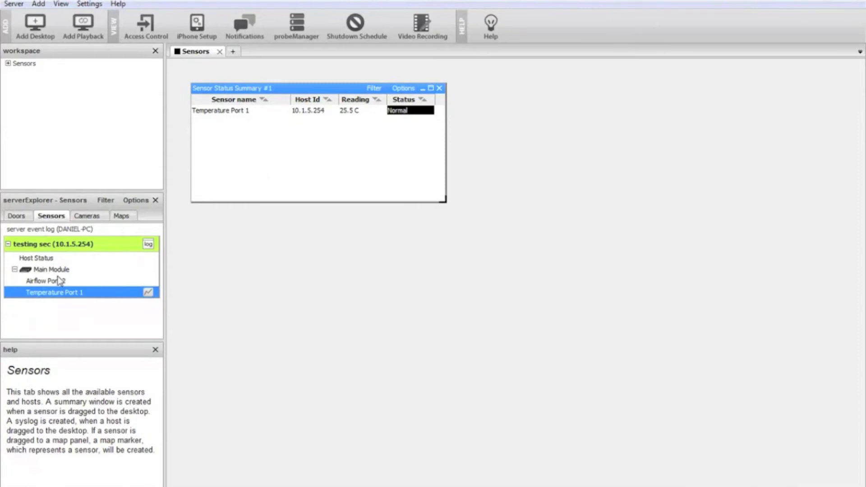
- Place Airflow Port 2 in its own status summary below the temperature summary, align it and close it again
{"action": "left_click", "coordinate": [37, 283]}
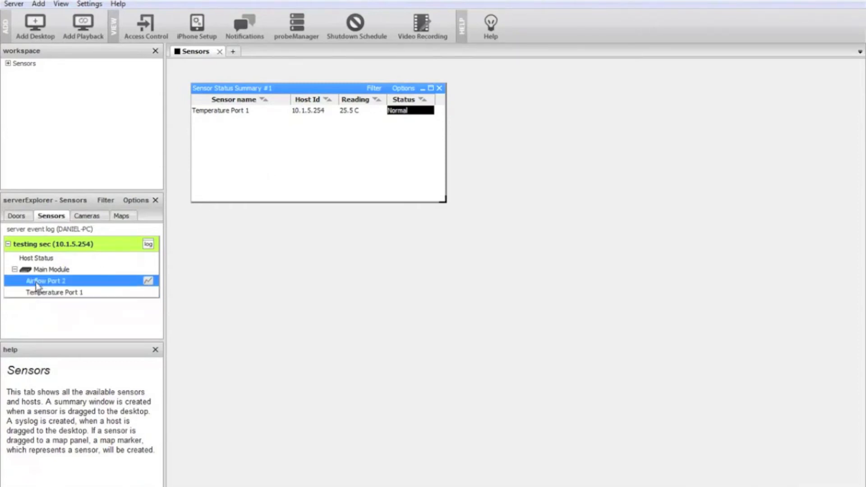
{"action": "left_click_drag", "start_coordinate": [38, 286], "coordinate": [197, 240]}
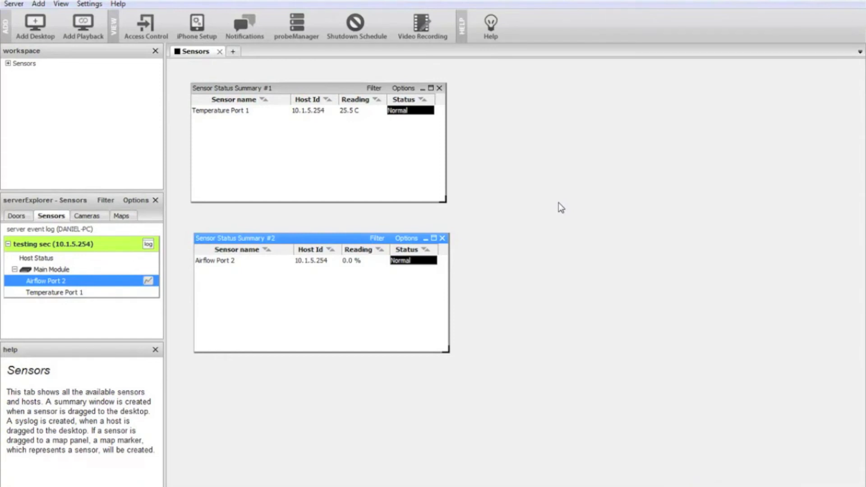
{"action": "left_click_drag", "start_coordinate": [350, 238], "coordinate": [348, 228]}
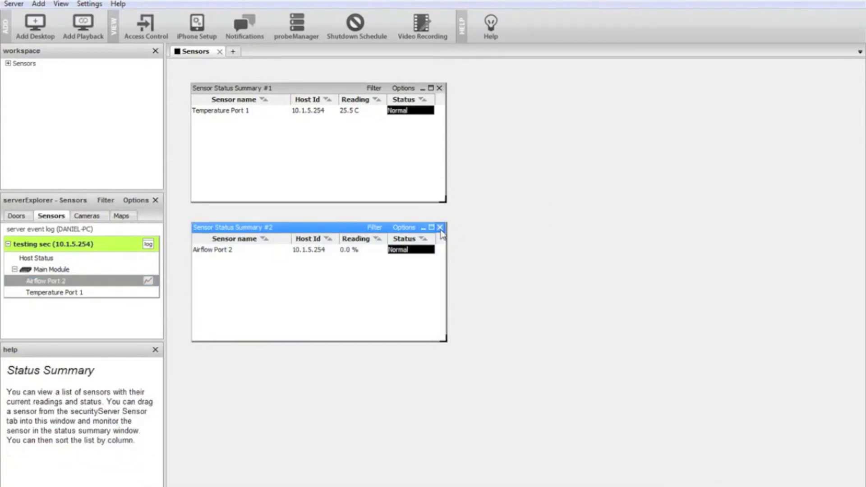
{"action": "left_click", "coordinate": [439, 227]}
- Add the Airflow Port 2 sensor to the existing status summary containing Temperature Port 1
{"action": "left_click", "coordinate": [334, 91]}
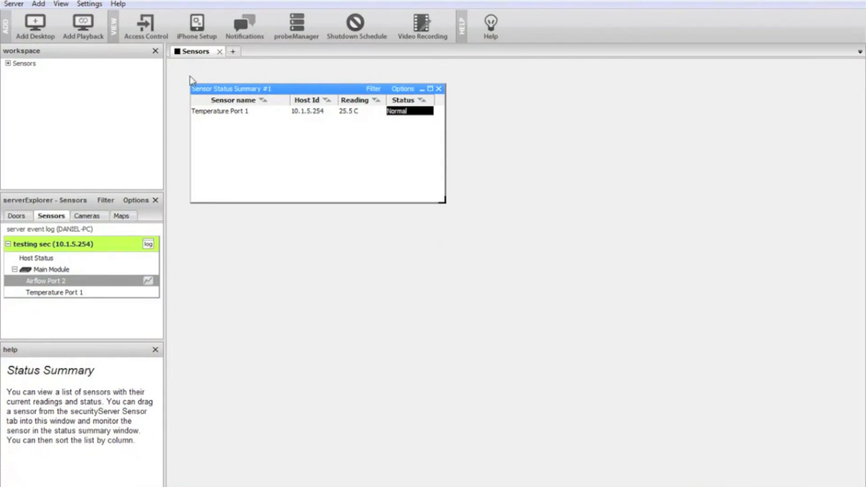
{"action": "left_click", "coordinate": [41, 282]}
{"action": "left_click_drag", "start_coordinate": [41, 284], "coordinate": [214, 138]}
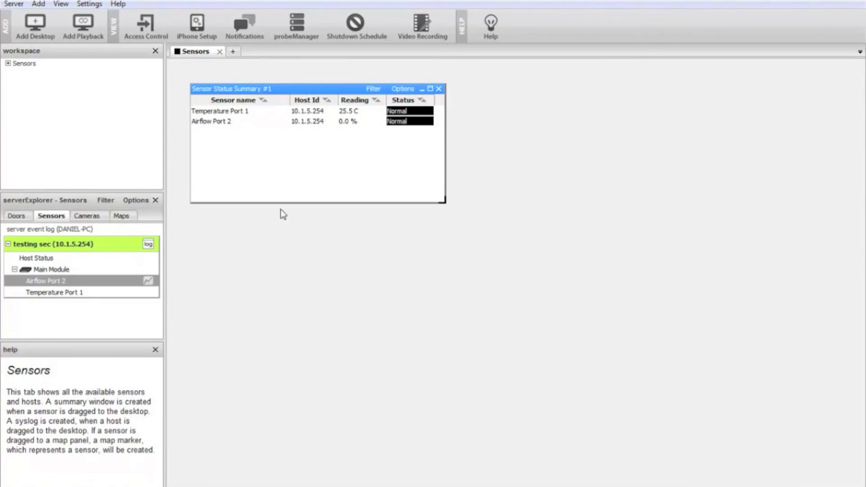
- Place the whole testing sec host on the Sensors desktop, and close its event log and status summary windows
{"action": "mouse_move", "coordinate": [106, 239]}
{"action": "left_click_drag", "start_coordinate": [43, 245], "coordinate": [218, 221]}
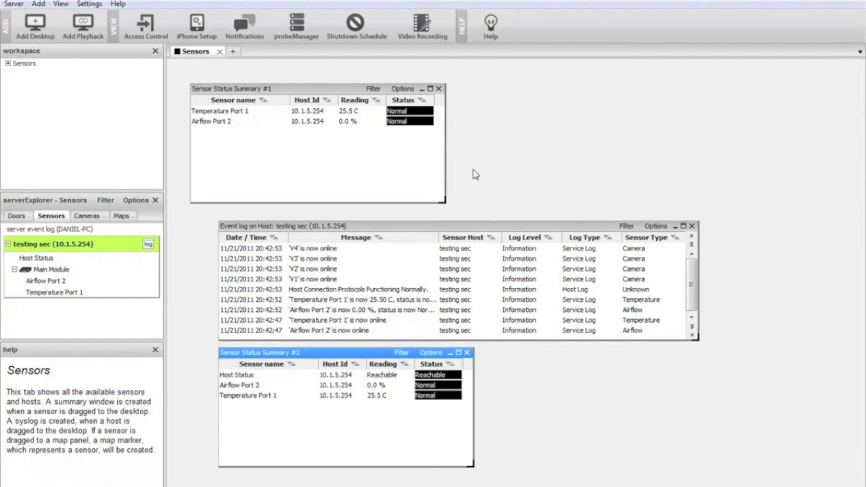
{"action": "left_click", "coordinate": [691, 225]}
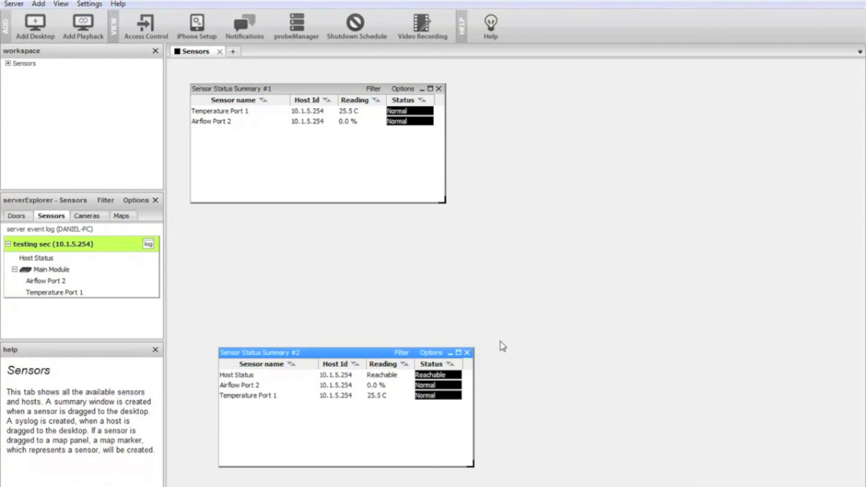
{"action": "left_click", "coordinate": [467, 352]}
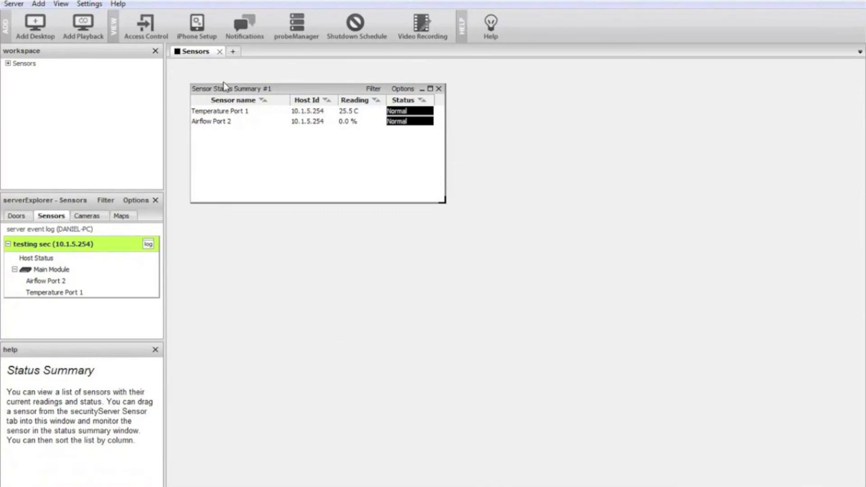
- Add a second desktop to the workspace and rename it as Syslog
{"action": "left_click", "coordinate": [234, 52]}
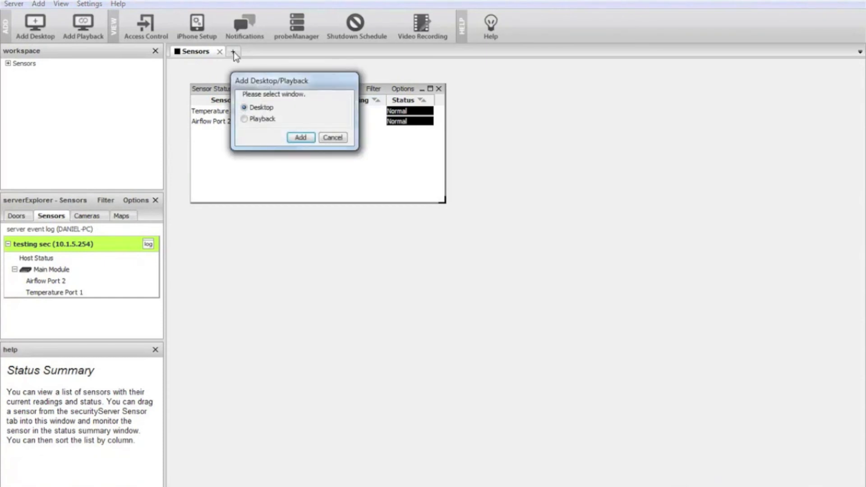
{"action": "left_click", "coordinate": [301, 137]}
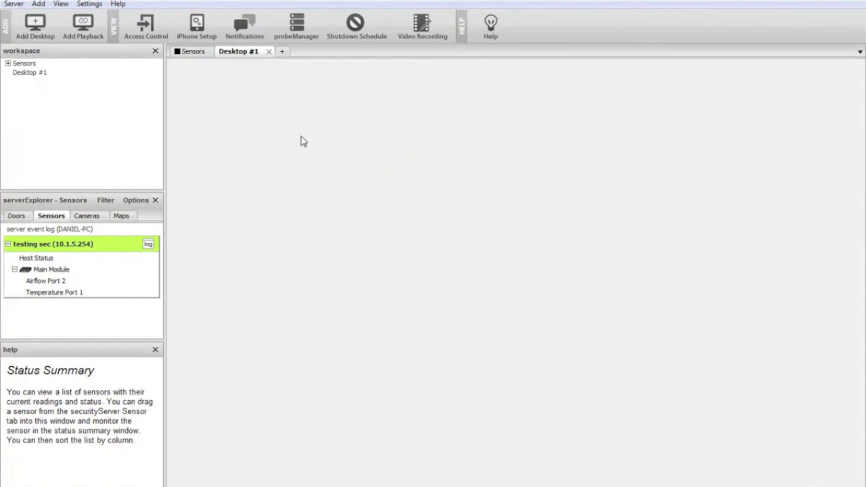
{"action": "left_click", "coordinate": [24, 75]}
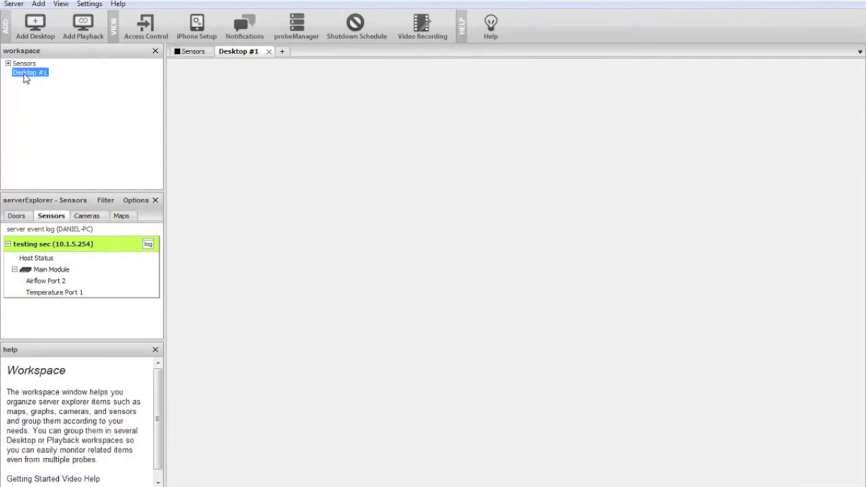
{"action": "right_click", "coordinate": [23, 74]}
{"action": "left_click", "coordinate": [56, 95]}
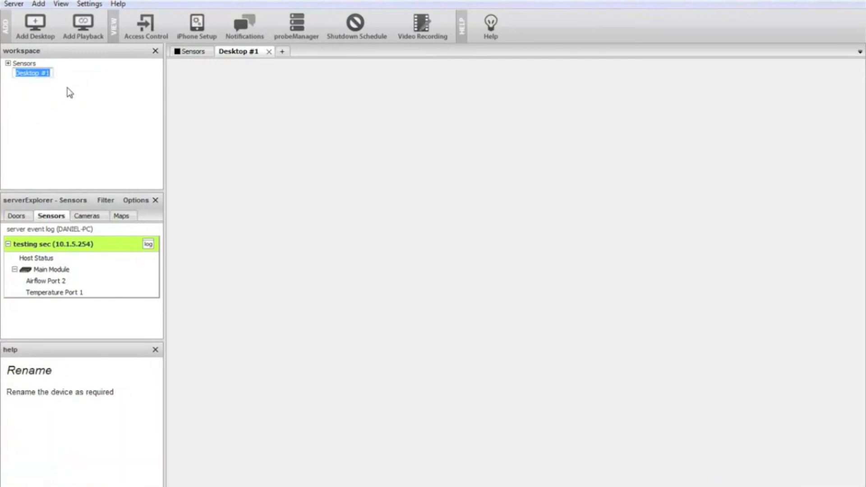
{"action": "type", "text": "Syslog"}
{"action": "key", "text": "Return"}
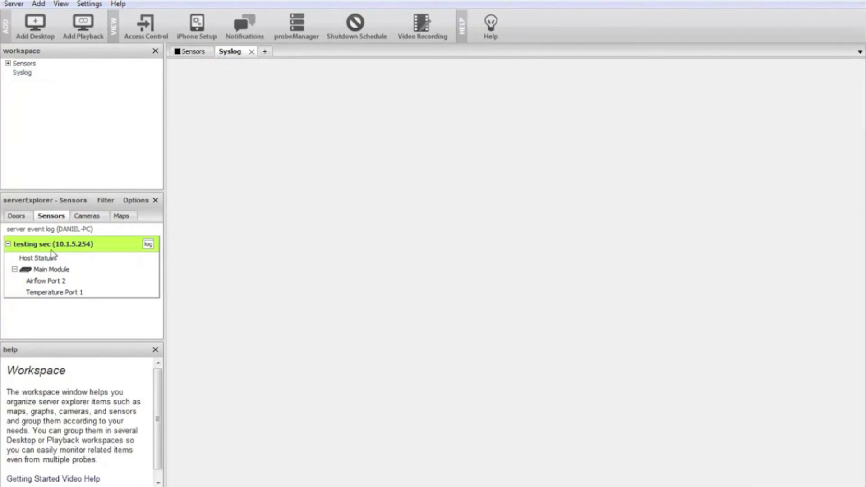
- Place the testing sec host on the Syslog desktop to create its event log and sensor status summary
{"action": "left_click", "coordinate": [28, 248]}
{"action": "left_click_drag", "start_coordinate": [28, 248], "coordinate": [197, 85]}
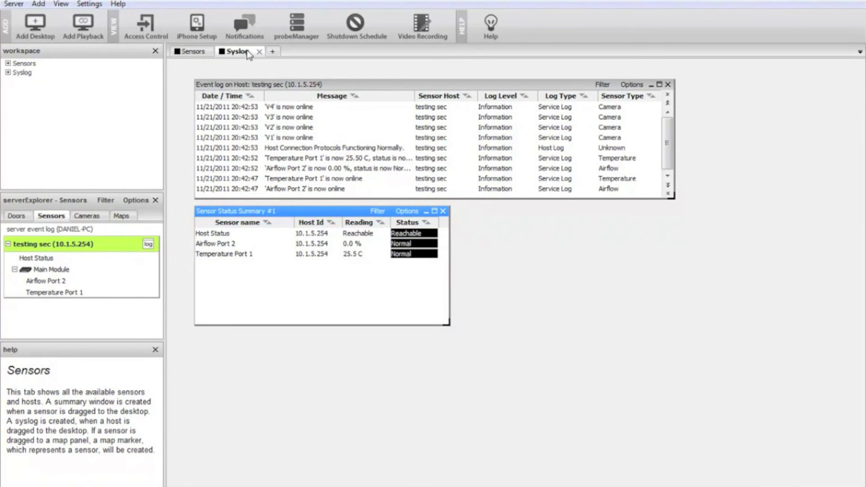
- Compare the Sensors and Syslog desktops by switching between them, ending on Sensors
{"action": "left_click", "coordinate": [192, 52]}
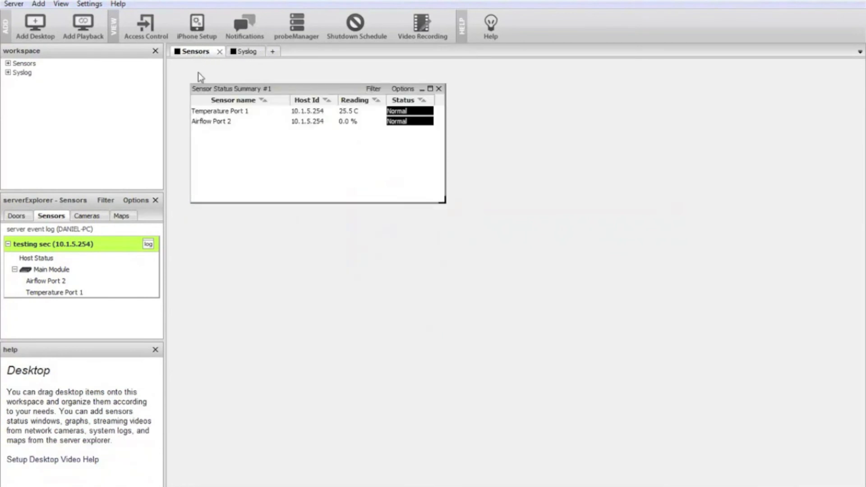
{"action": "left_click", "coordinate": [244, 53]}
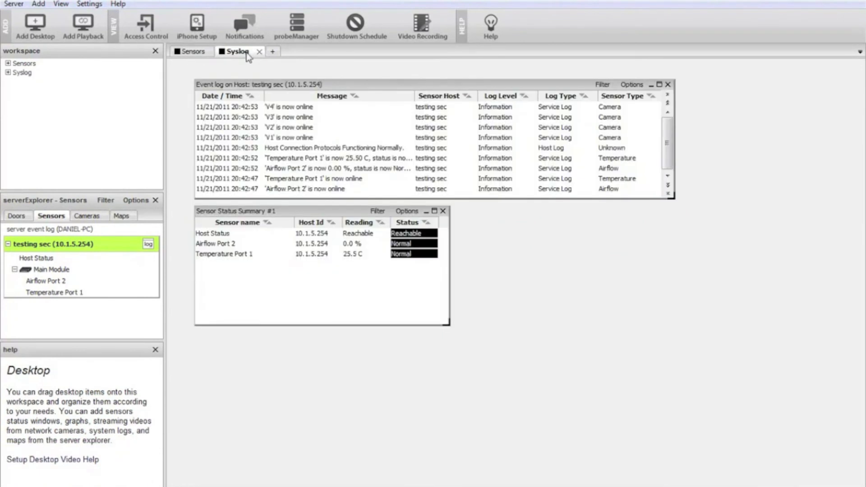
{"action": "left_click", "coordinate": [193, 55]}
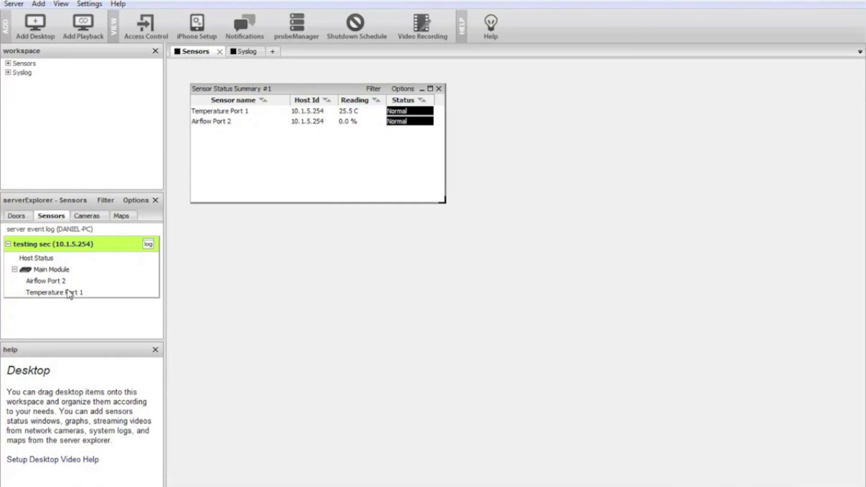
- Place live graphs of Airflow Port 2 and Temperature Port 1 on the Sensors desktop, and close both graph windows
{"action": "left_click", "coordinate": [48, 281]}
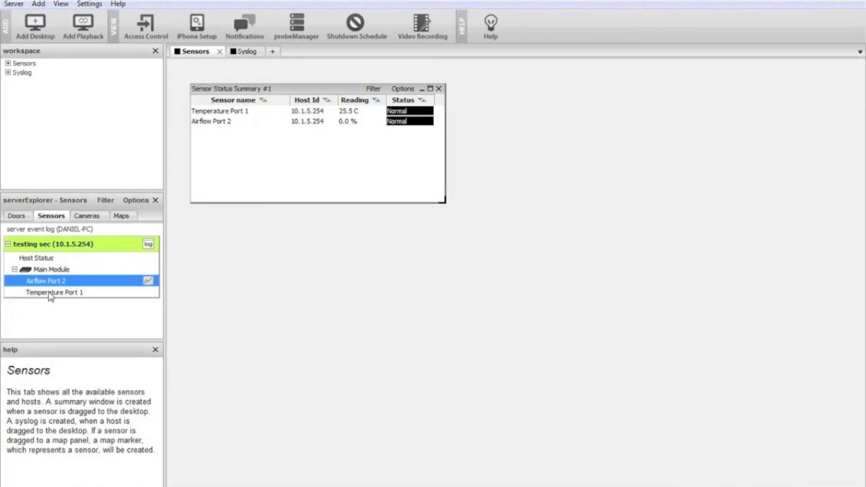
{"action": "left_click", "coordinate": [52, 294]}
{"action": "left_click", "coordinate": [51, 281]}
{"action": "mouse_move", "coordinate": [148, 281]}
{"action": "left_mouse_down"}
{"action": "mouse_move", "coordinate": [191, 293]}
{"action": "mouse_move", "coordinate": [231, 246]}
{"action": "left_mouse_up"}
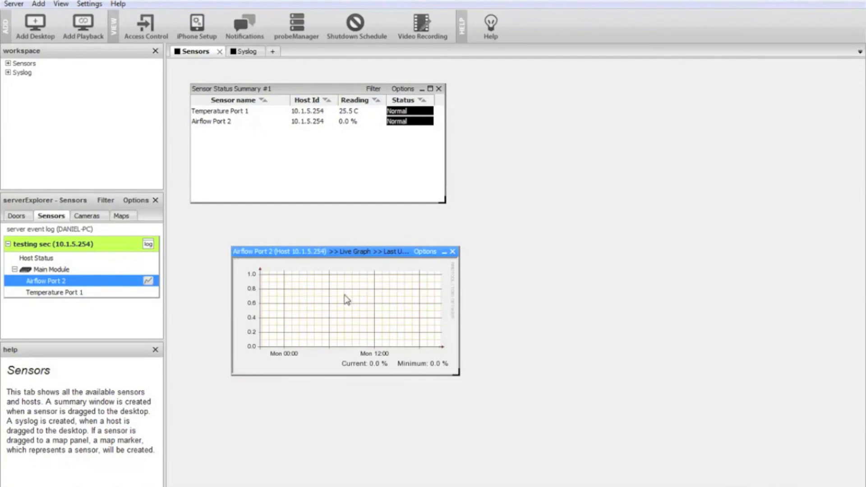
{"action": "left_click", "coordinate": [55, 293]}
{"action": "mouse_move", "coordinate": [147, 293]}
{"action": "left_mouse_down"}
{"action": "mouse_move", "coordinate": [473, 289]}
{"action": "mouse_move", "coordinate": [513, 241]}
{"action": "left_mouse_up"}
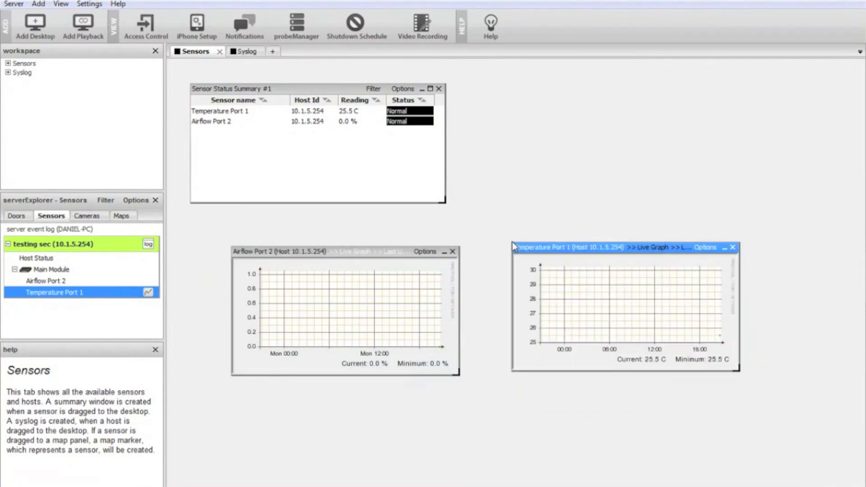
{"action": "left_click", "coordinate": [452, 252]}
{"action": "left_click", "coordinate": [732, 247]}
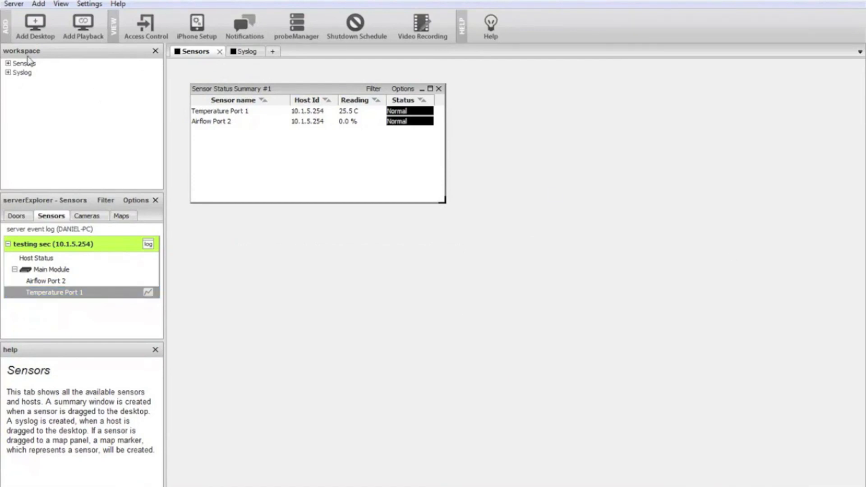
- Add a third desktop to the workspace and rename it as Graphs
{"action": "left_click", "coordinate": [273, 52]}
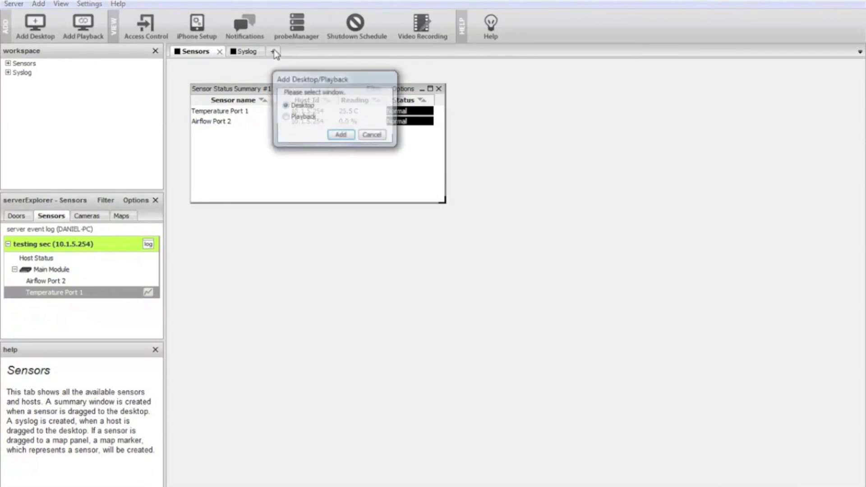
{"action": "left_click", "coordinate": [341, 135]}
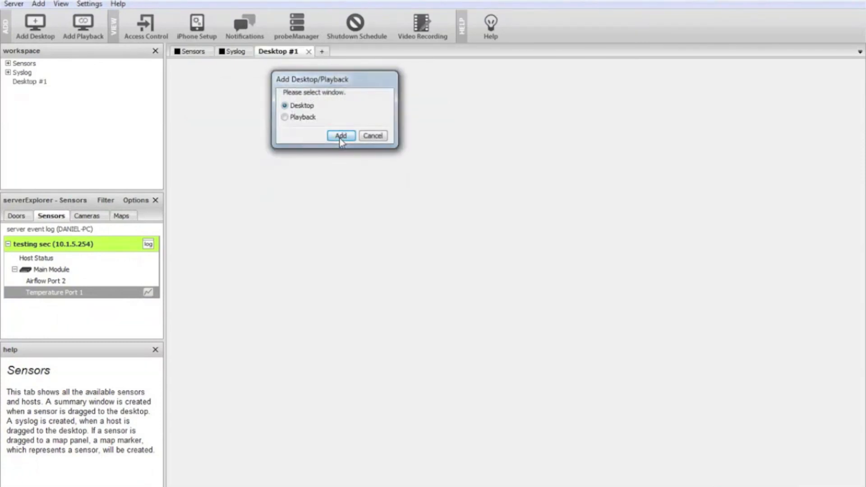
{"action": "left_click", "coordinate": [20, 82]}
{"action": "right_click", "coordinate": [19, 82]}
{"action": "left_click", "coordinate": [41, 104]}
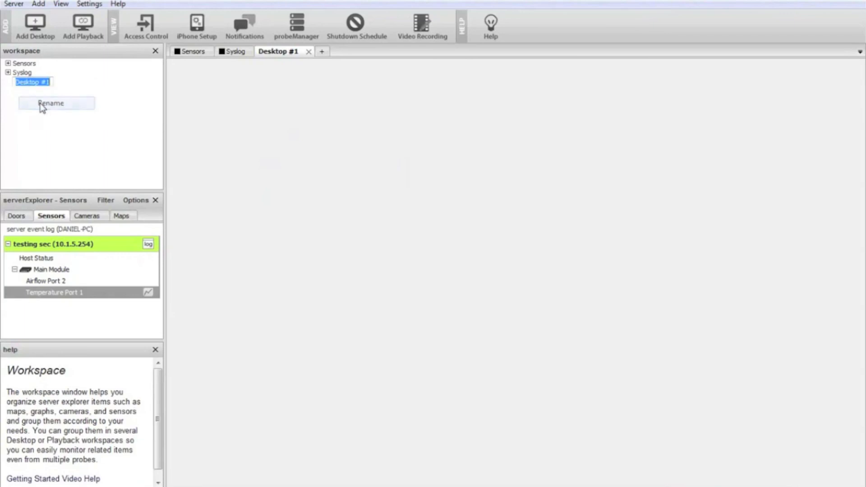
{"action": "type", "text": "G"}
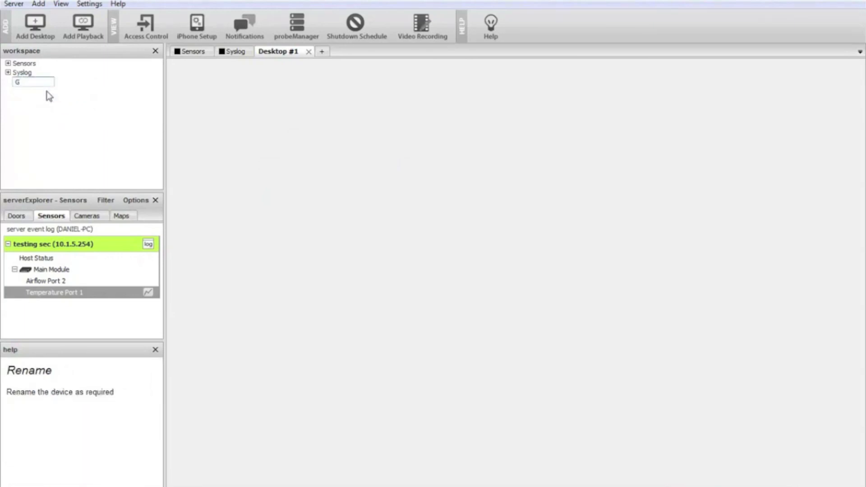
{"action": "type", "text": "raphs"}
{"action": "key", "text": "Return"}
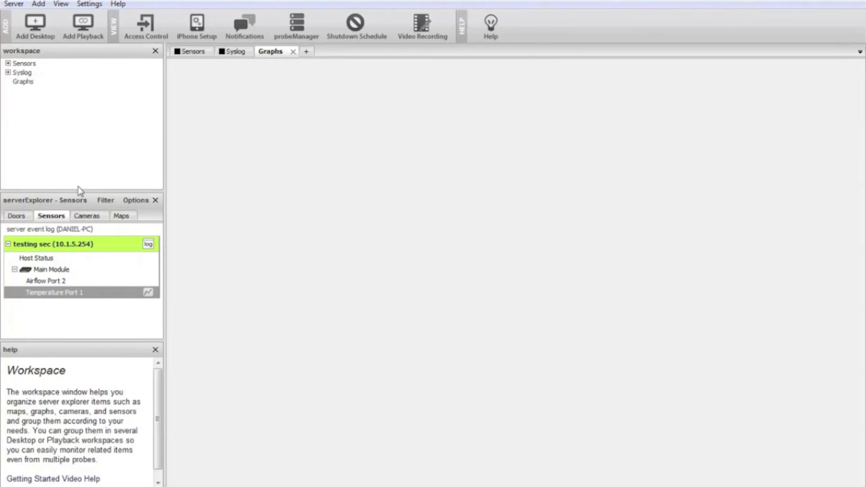
- Place the live graph of Temperature Port 1 on the Graphs desktop, with the Airflow Port 2 graph below it
{"action": "left_click_drag", "start_coordinate": [148, 292], "coordinate": [218, 85]}
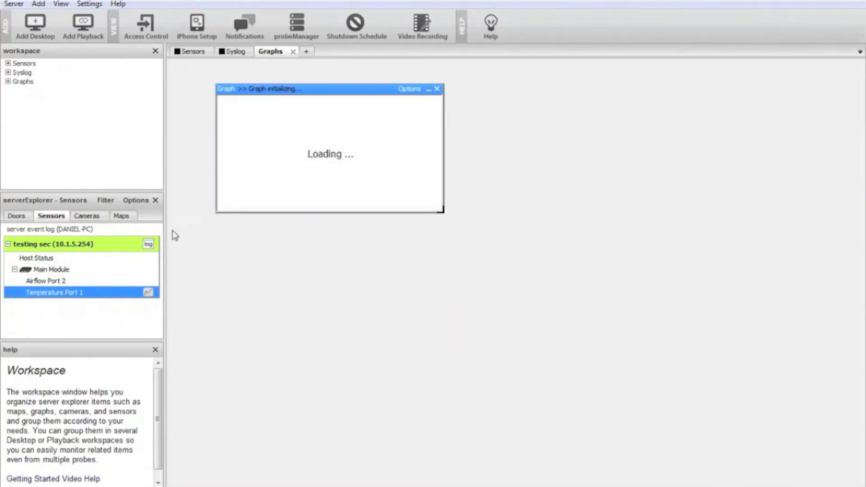
{"action": "left_click", "coordinate": [68, 280]}
{"action": "left_click_drag", "start_coordinate": [148, 282], "coordinate": [244, 238]}
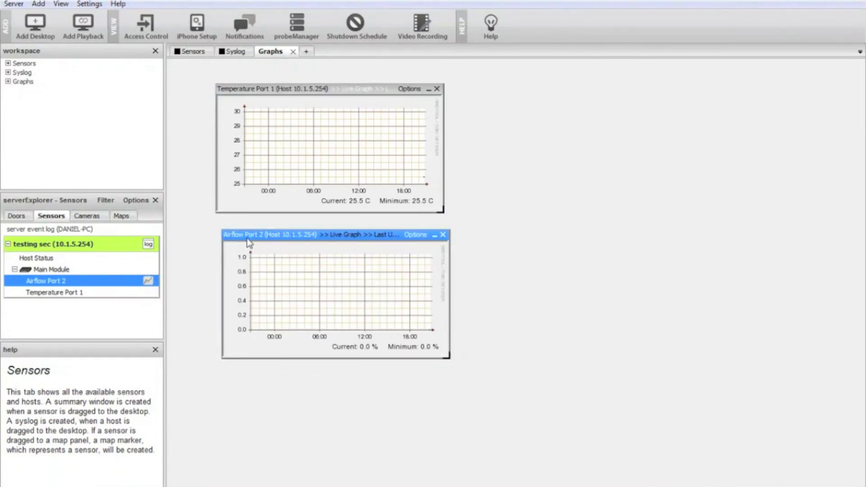
{"action": "left_click", "coordinate": [582, 225]}
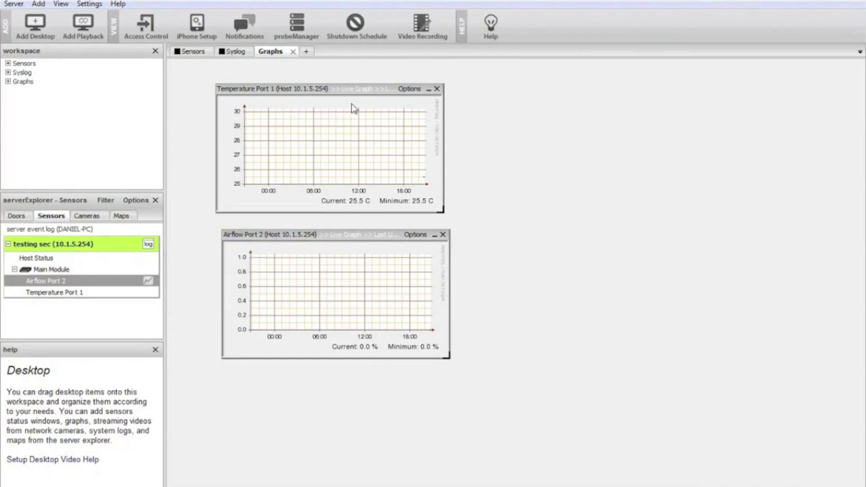
- Review the Sensors, Syslog and Graphs desktops one after another, ending on Graphs
{"action": "left_click", "coordinate": [189, 52]}
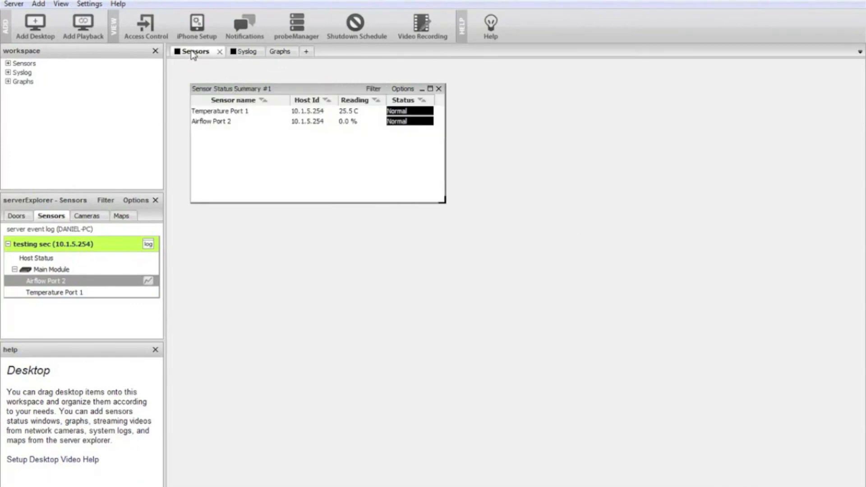
{"action": "left_click", "coordinate": [247, 52]}
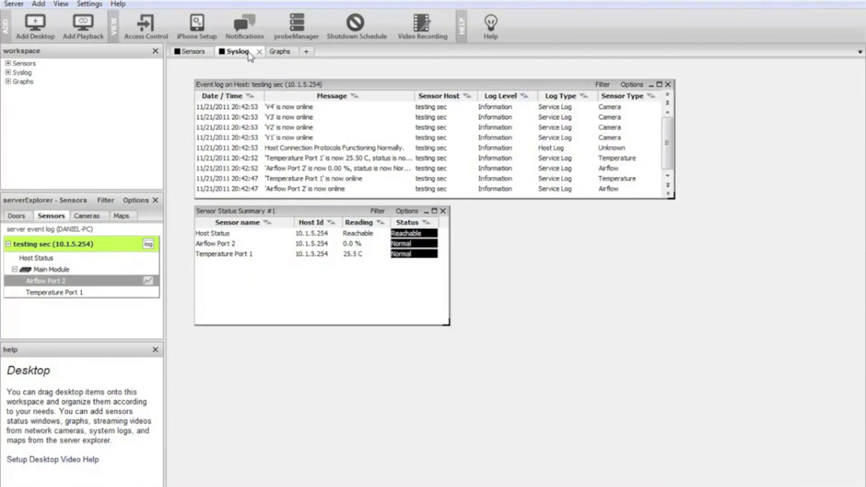
{"action": "left_click", "coordinate": [281, 52]}
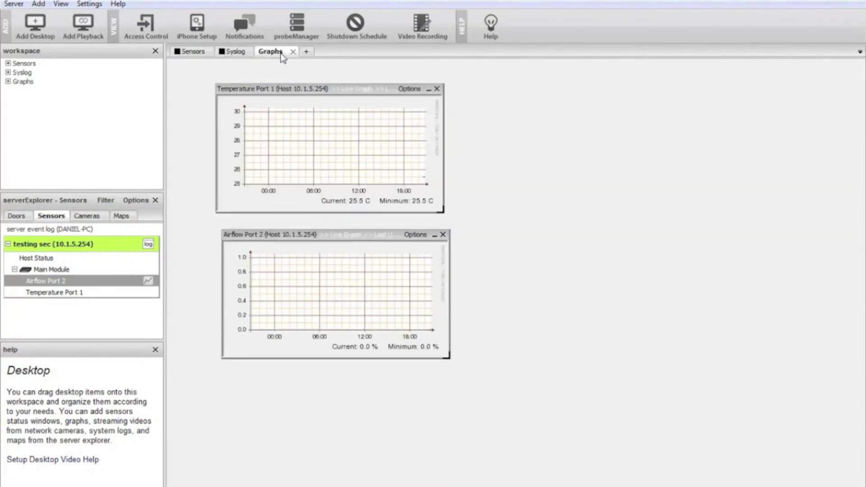